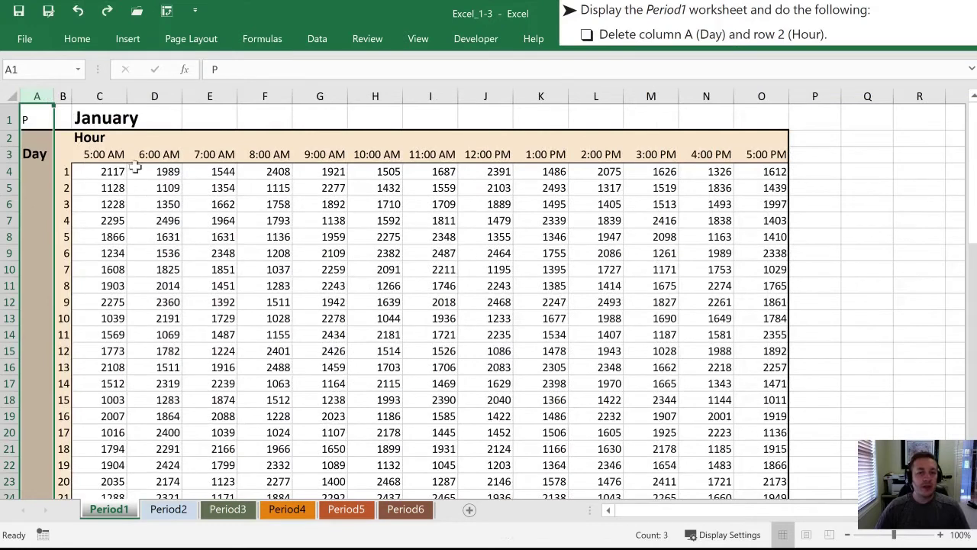
Delete column A (Day) from the Period1 worksheet
{"action": "left_click", "coordinate": [77, 40]}
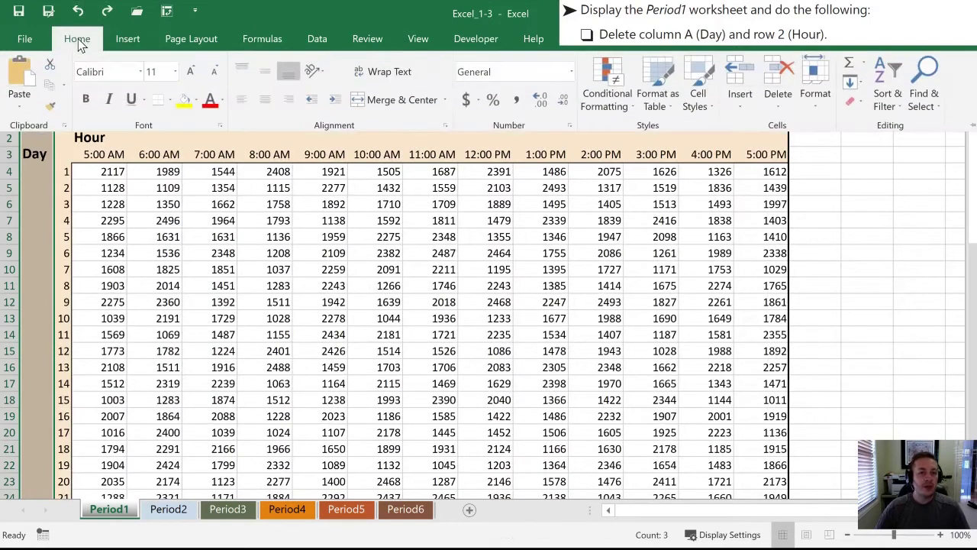
{"action": "left_click", "coordinate": [779, 107]}
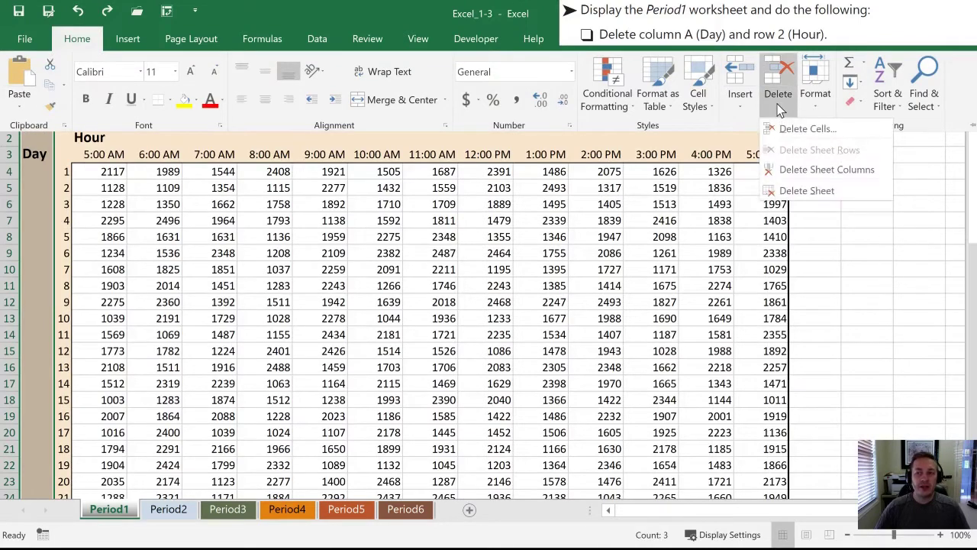
{"action": "left_click", "coordinate": [800, 177]}
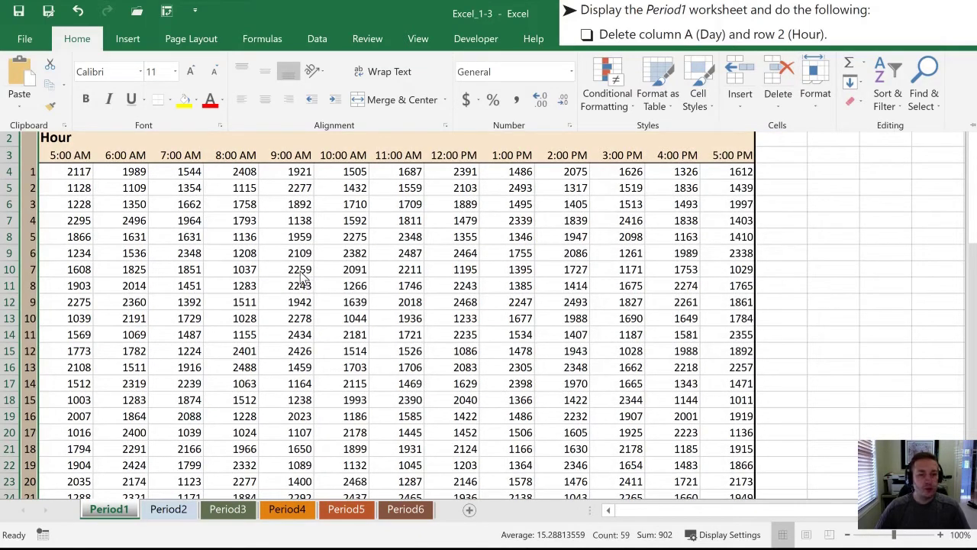
{"action": "left_click", "coordinate": [113, 138]}
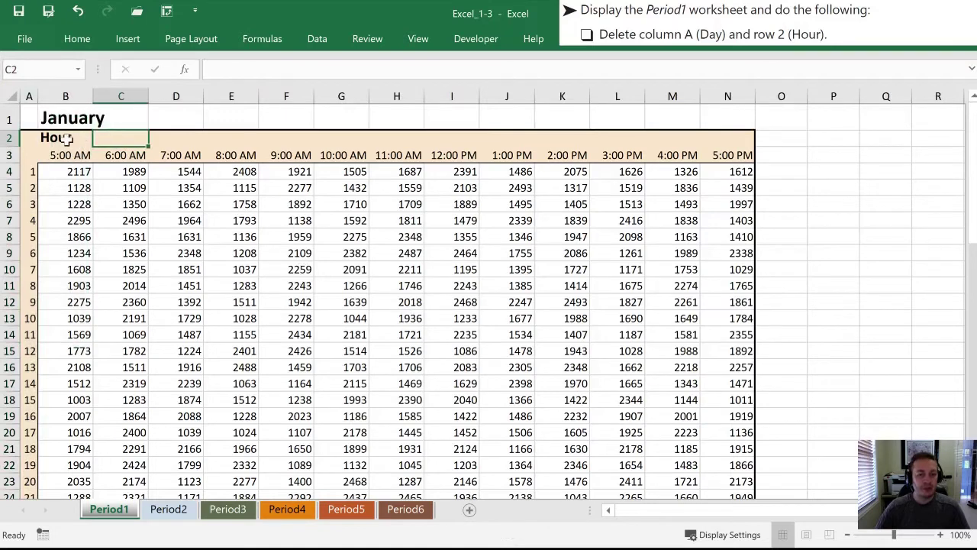
Try deleting the Hour row beneath the January title and undo the deletion
{"action": "left_click", "coordinate": [5, 139]}
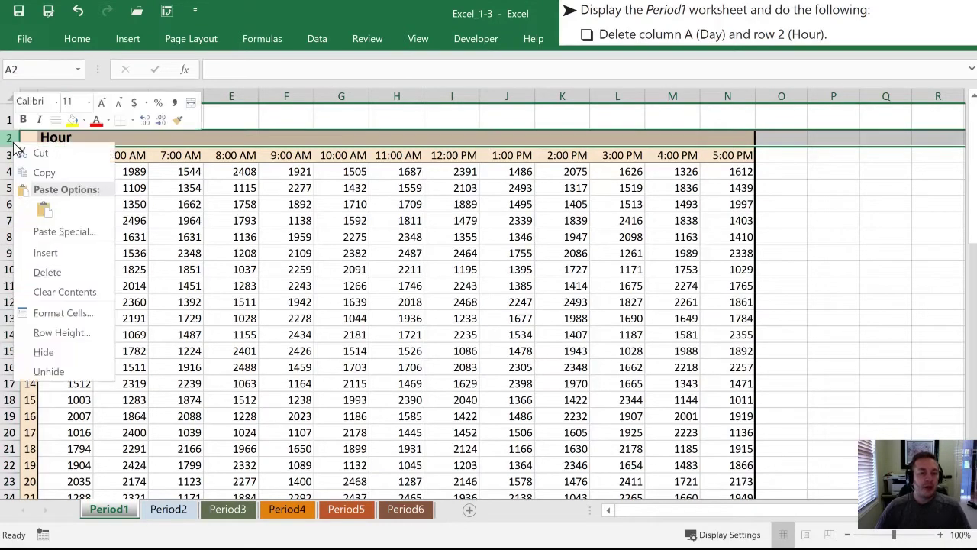
{"action": "right_click", "coordinate": [10, 140]}
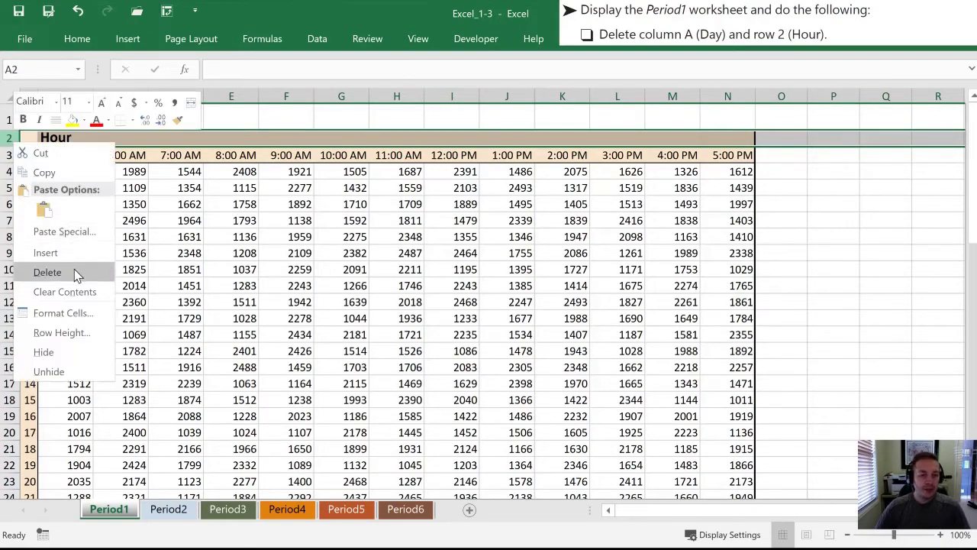
{"action": "left_click", "coordinate": [74, 272]}
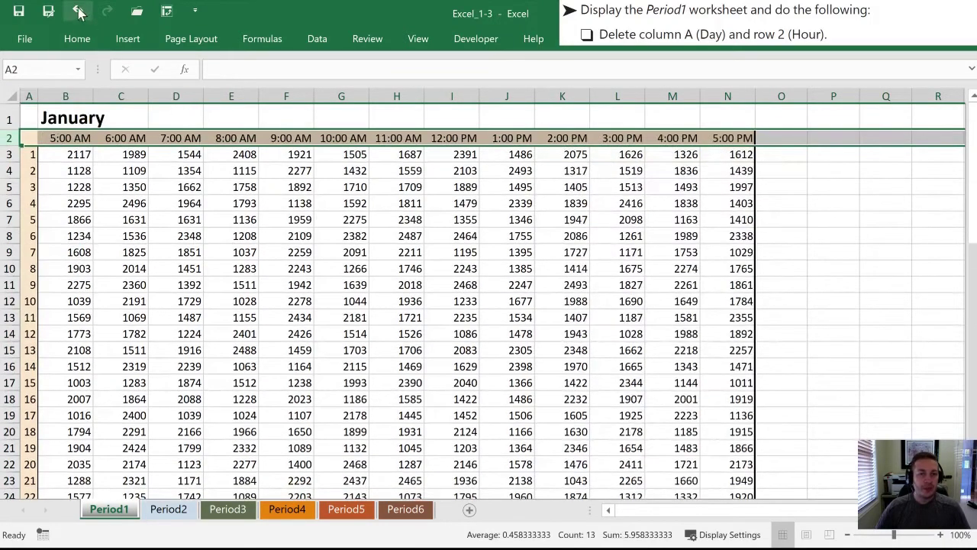
{"action": "left_click", "coordinate": [79, 13]}
Delete row 2 (Hour) from the Period1 worksheet
{"action": "left_click", "coordinate": [69, 39]}
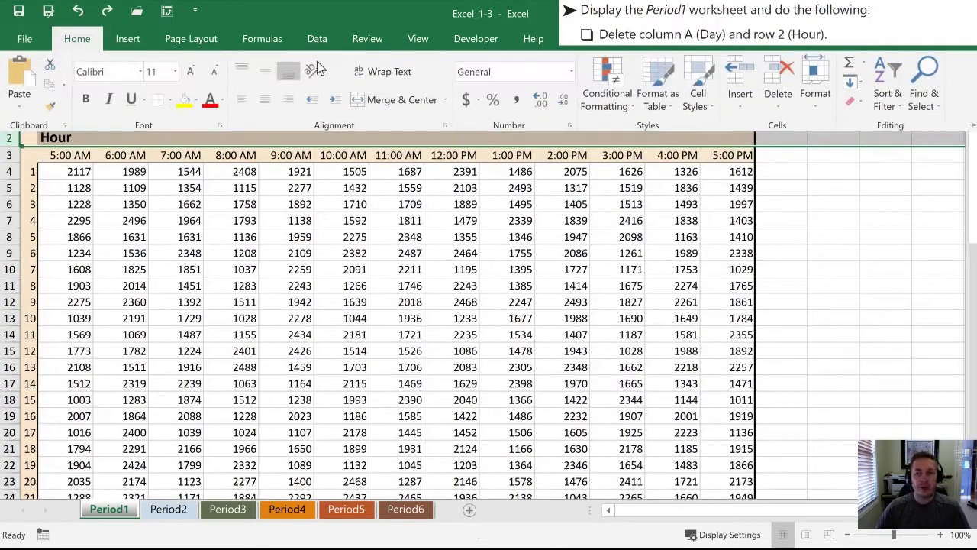
{"action": "left_click", "coordinate": [780, 95]}
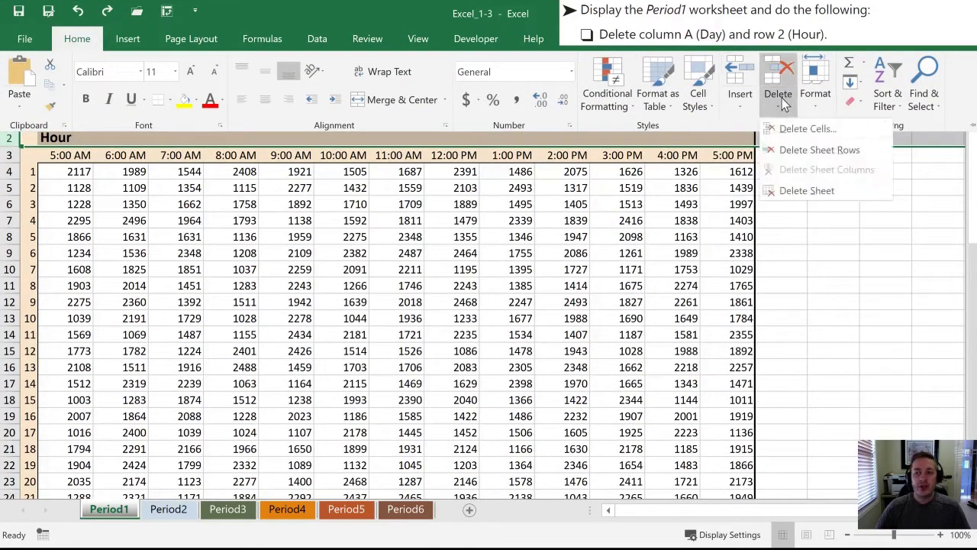
{"action": "left_click", "coordinate": [785, 151]}
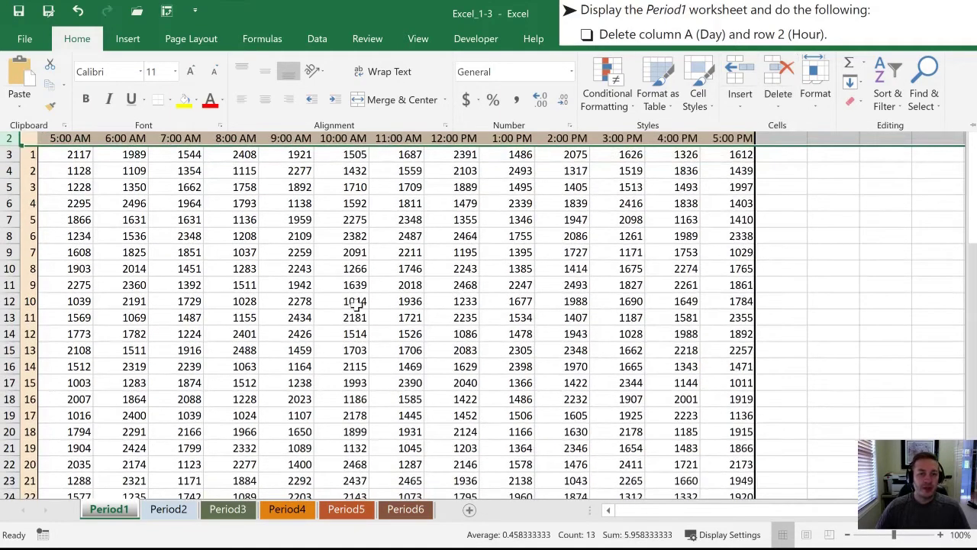
{"action": "left_click", "coordinate": [336, 302]}
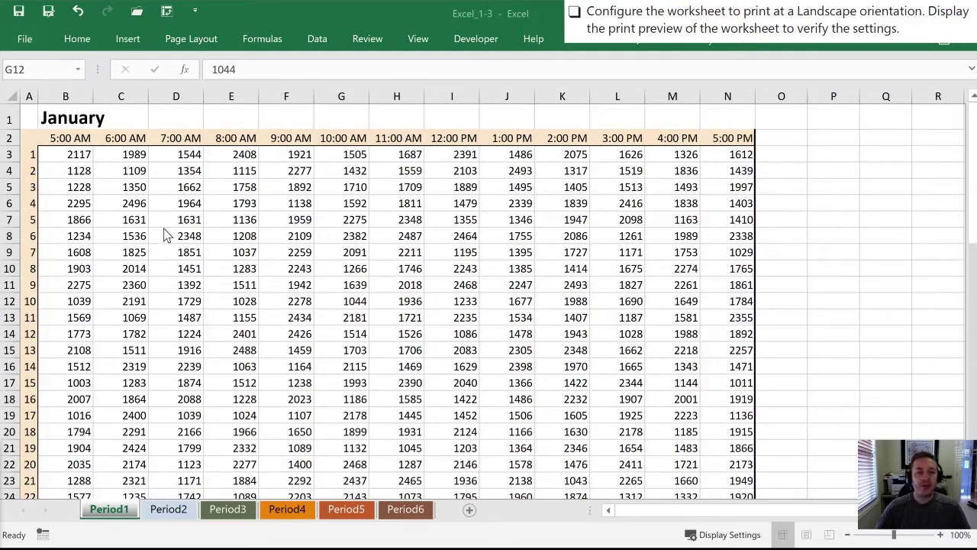
Set the Period1 worksheet's print orientation to Landscape
{"action": "left_click", "coordinate": [181, 44]}
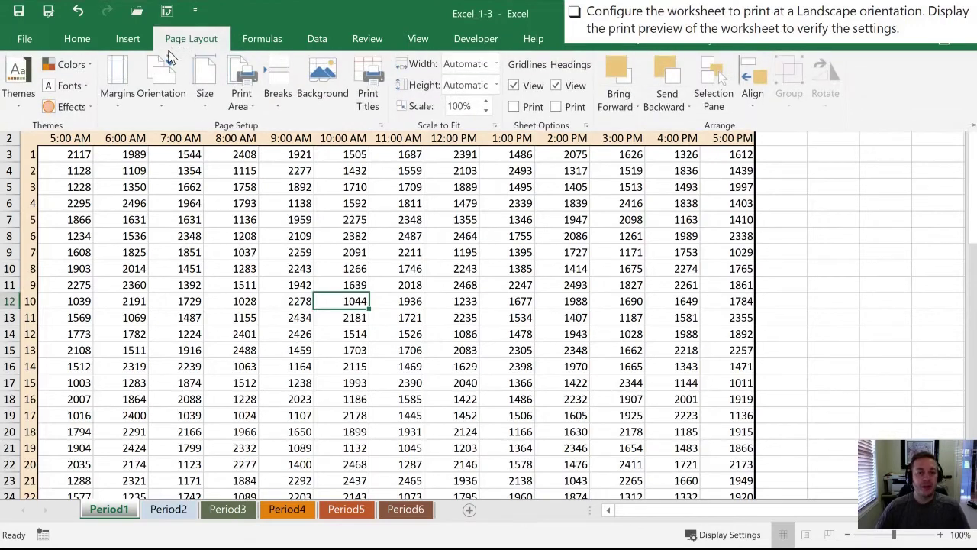
{"action": "left_click", "coordinate": [161, 103]}
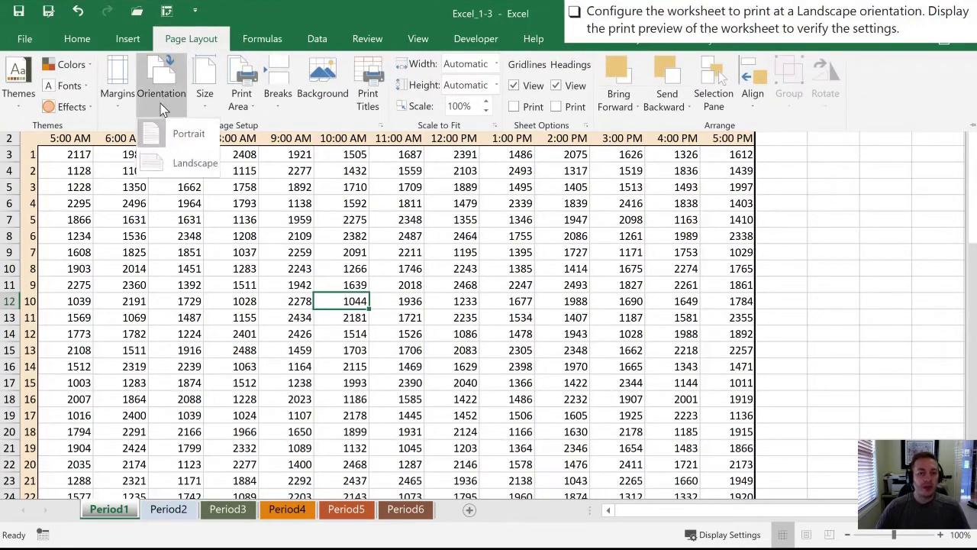
{"action": "left_click", "coordinate": [168, 168]}
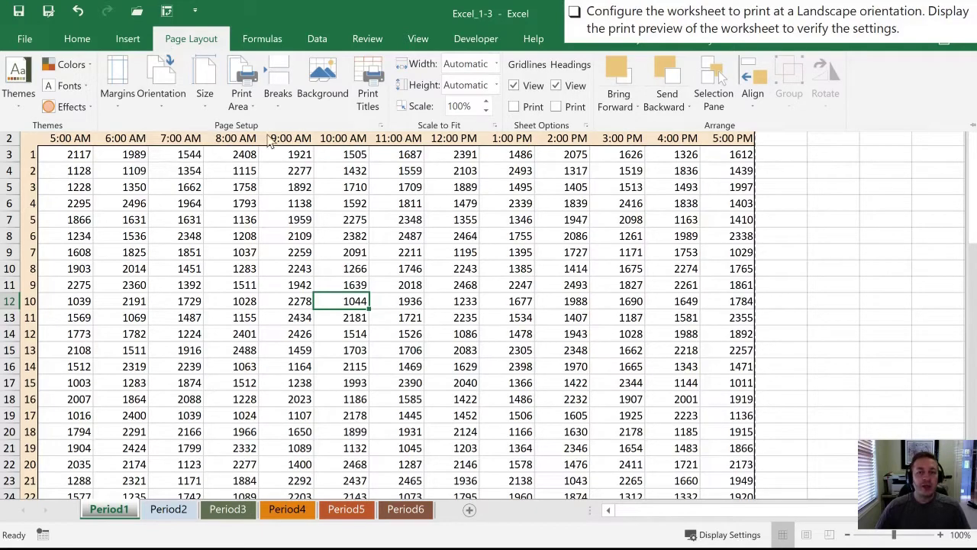
Display the worksheet's print preview from Page Setup to check the page orientation, and return to the worksheet
{"action": "left_click", "coordinate": [379, 125]}
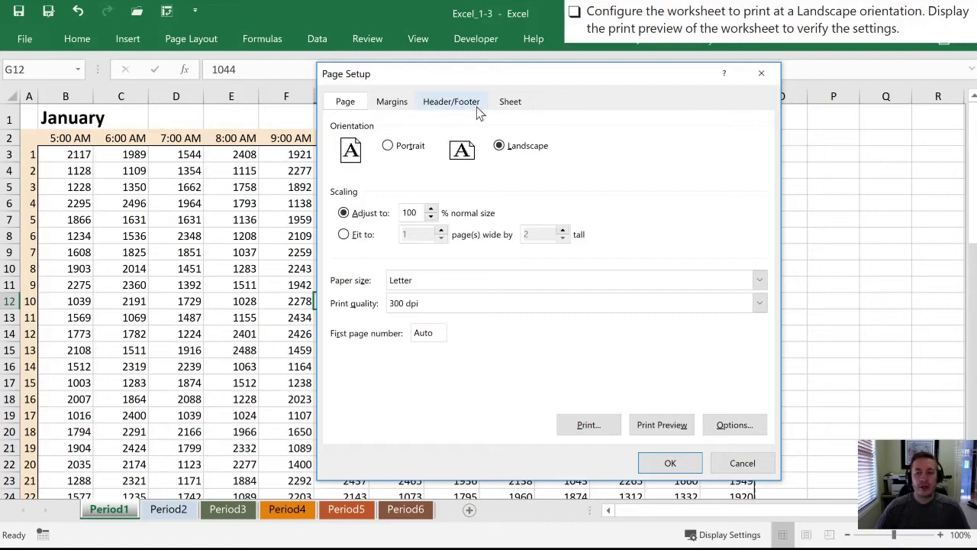
{"action": "left_click", "coordinate": [662, 428]}
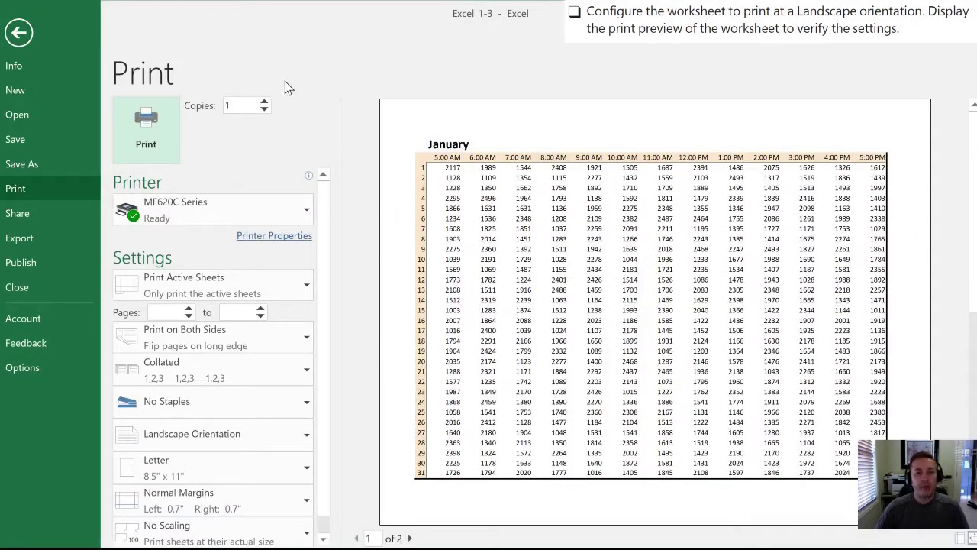
{"action": "key", "text": "Escape"}
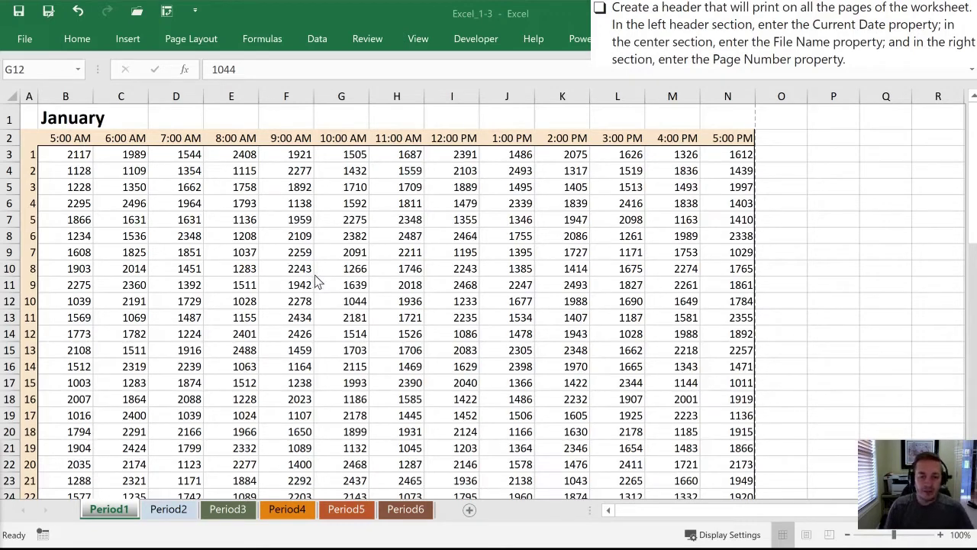
Create a custom header with the current date in the left section, the file name in the center section and the page number in the right section
{"action": "left_click", "coordinate": [359, 304]}
{"action": "key", "text": "alt"}
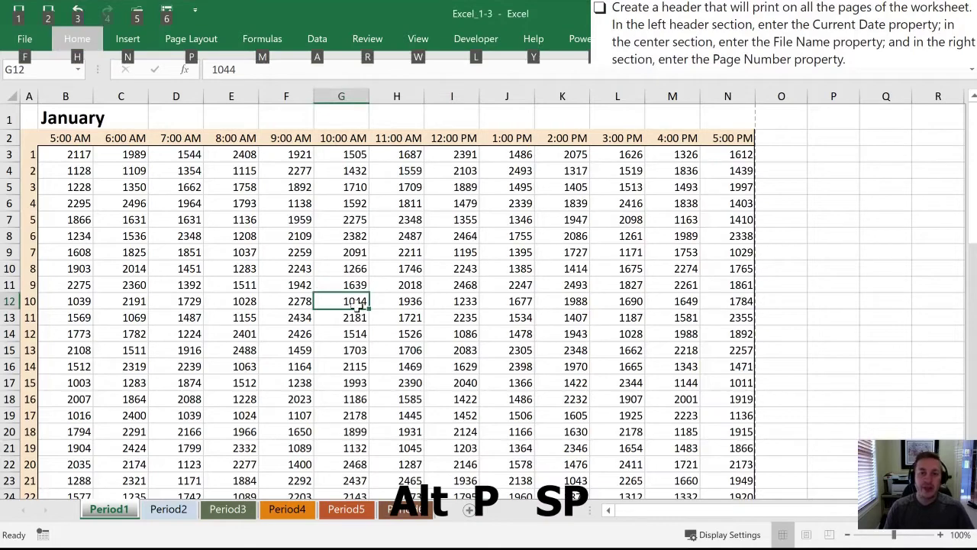
{"action": "key", "text": "p"}
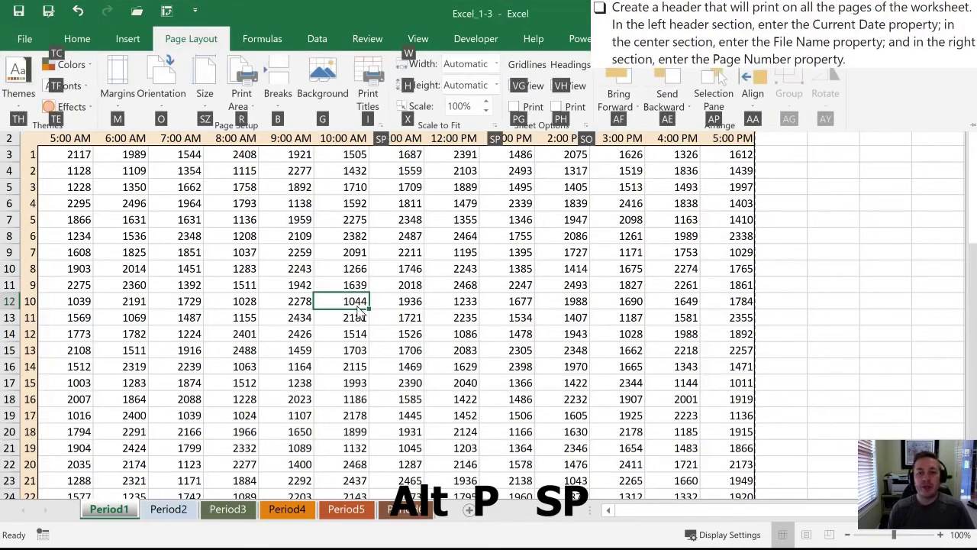
{"action": "key", "text": "s"}
{"action": "key", "text": "p"}
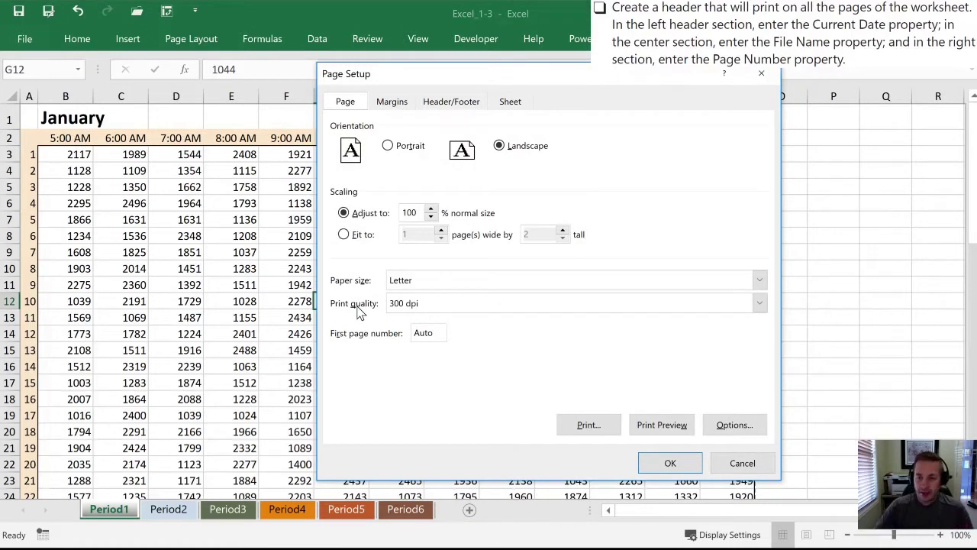
{"action": "key", "text": "ctrl+Page_Down"}
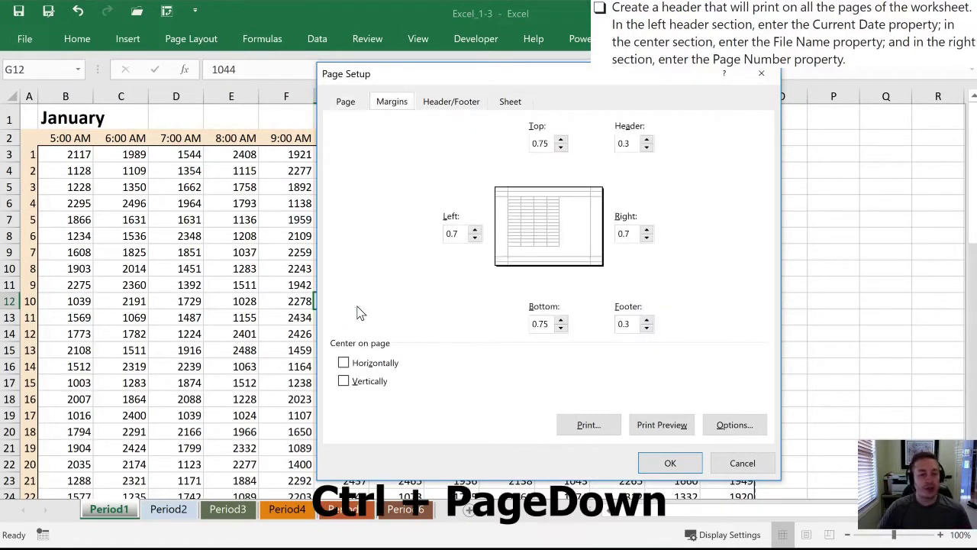
{"action": "key", "text": "ctrl+Page_Down"}
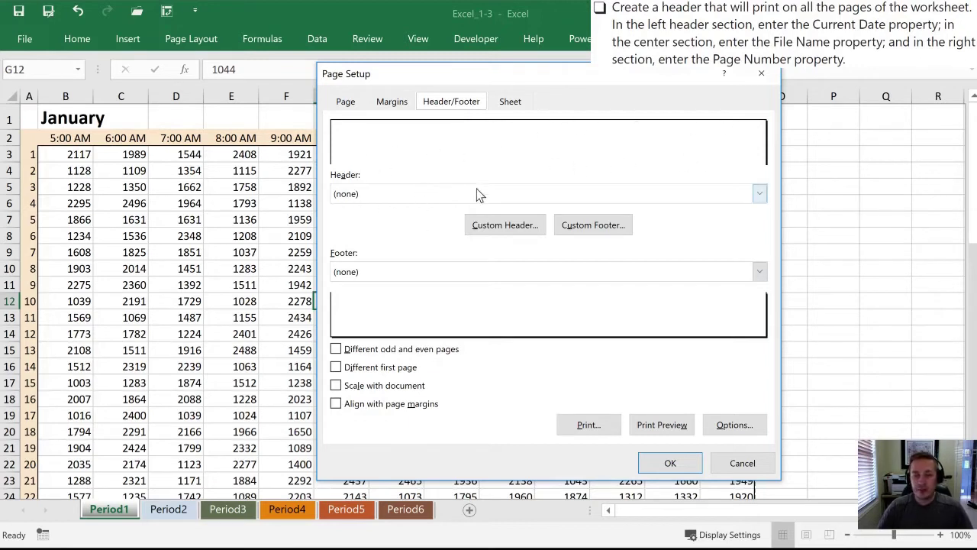
{"action": "left_click", "coordinate": [498, 229]}
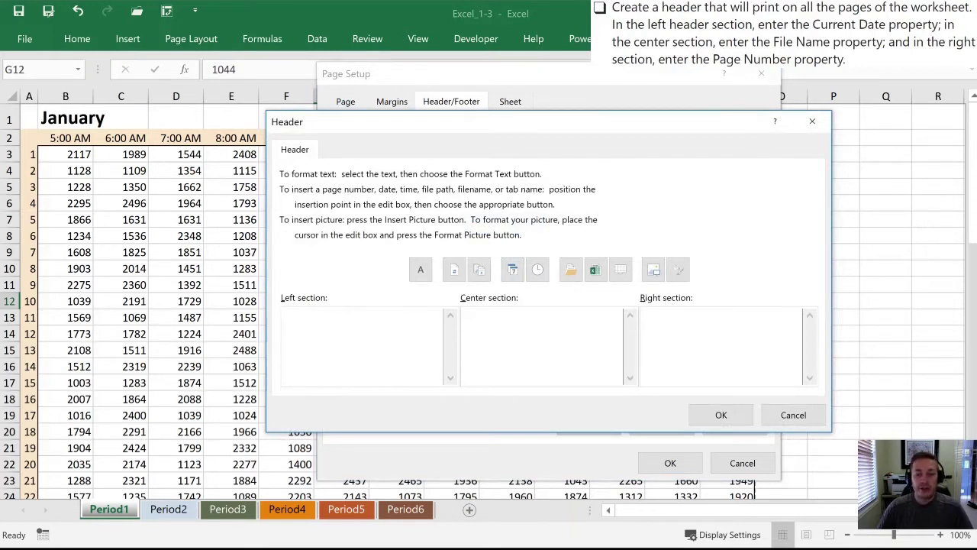
{"action": "left_click", "coordinate": [512, 271]}
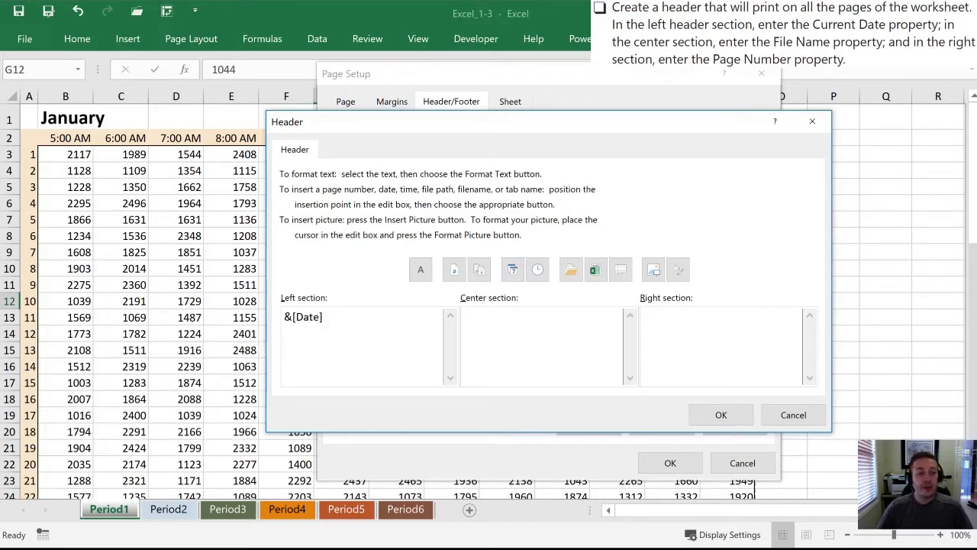
{"action": "left_click", "coordinate": [597, 273]}
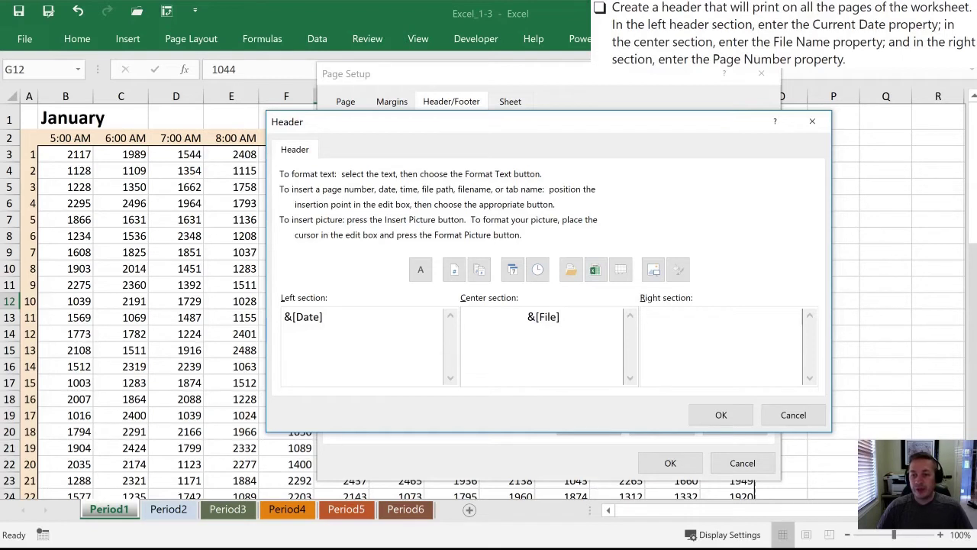
{"action": "left_click", "coordinate": [452, 274]}
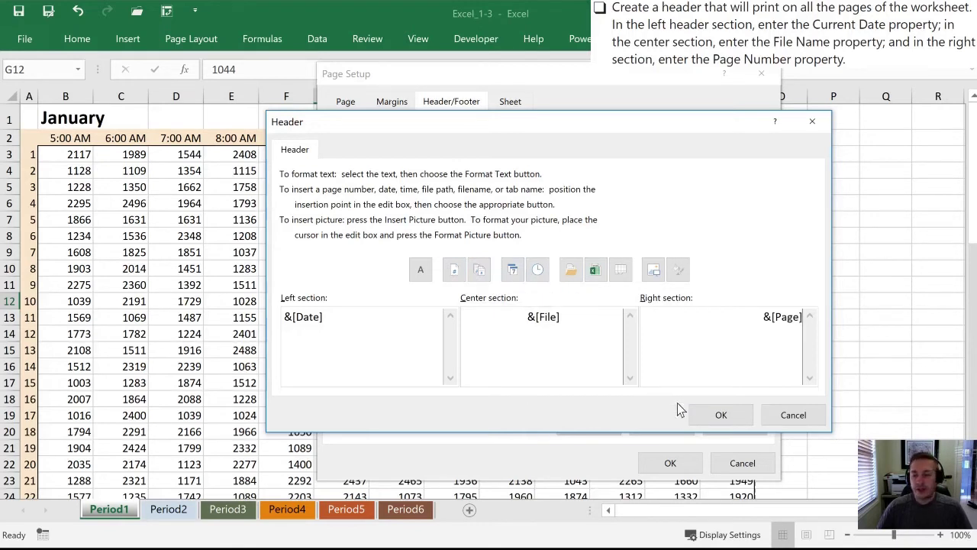
{"action": "left_click", "coordinate": [720, 415]}
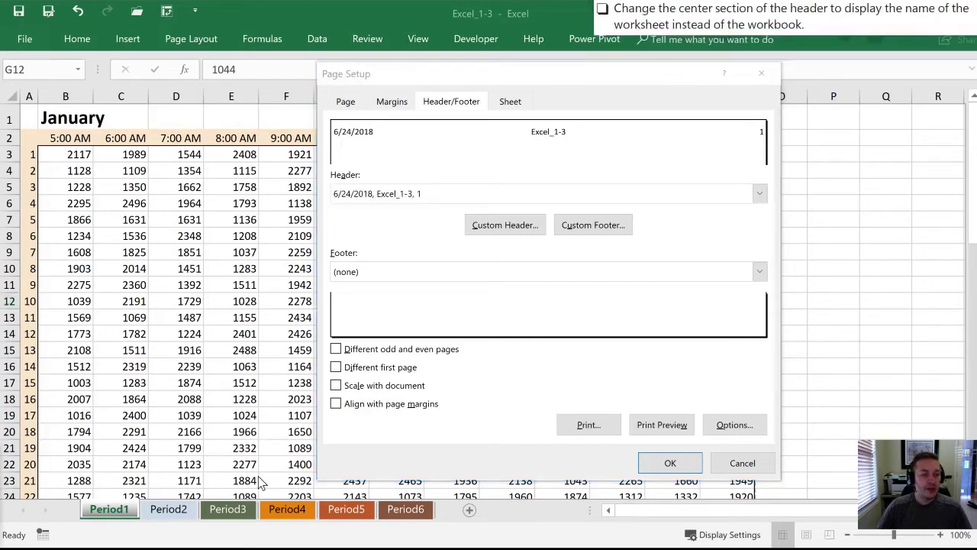
Replace the file name in the custom header's center section with the sheet name, and request a print preview
{"action": "left_click", "coordinate": [489, 226]}
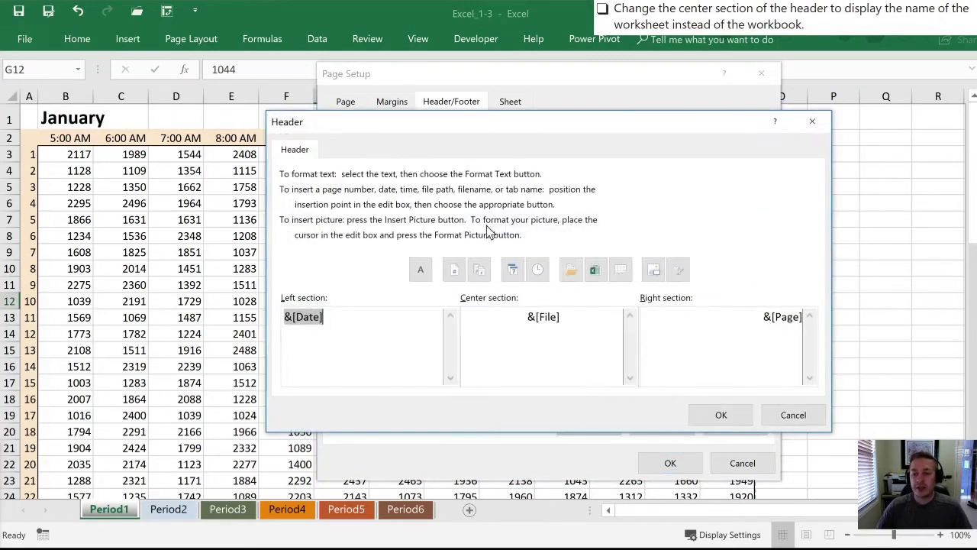
{"action": "left_click", "coordinate": [565, 316]}
{"action": "key", "text": "BackSpace"}
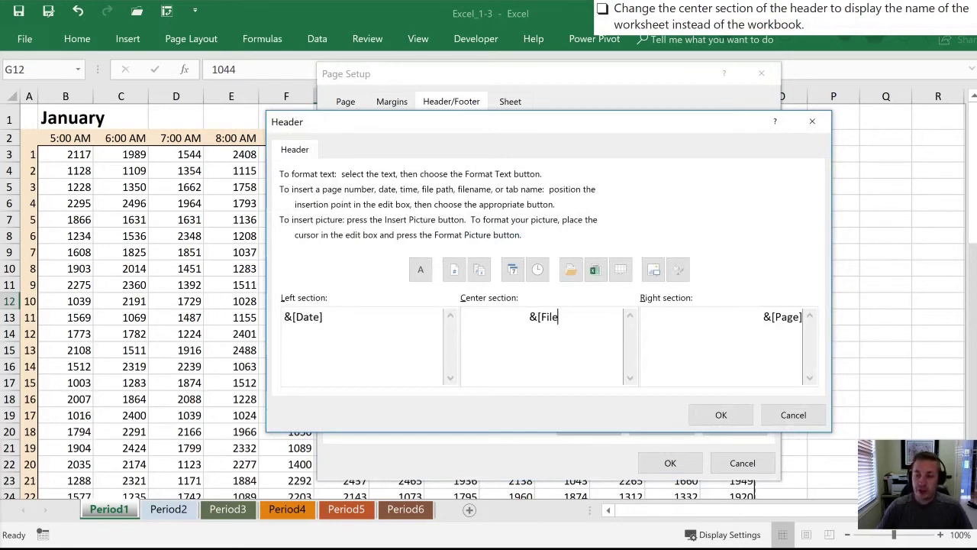
{"action": "key", "text": "BackSpace"}
{"action": "key", "text": "BackSpace"}
{"action": "key", "text": "BackSpace"}
{"action": "key", "text": "BackSpace"}
{"action": "key", "text": "BackSpace"}
{"action": "key", "text": "BackSpace"}
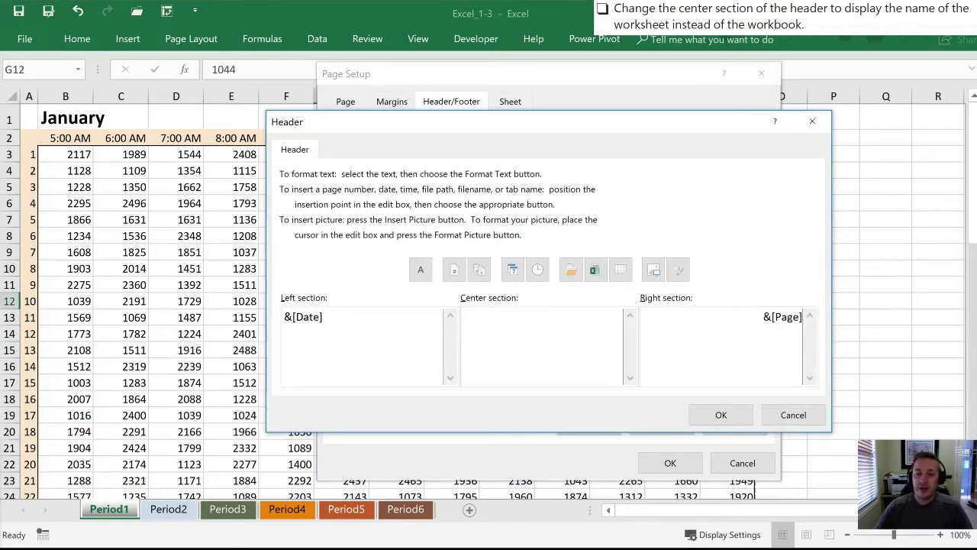
{"action": "left_click", "coordinate": [621, 271]}
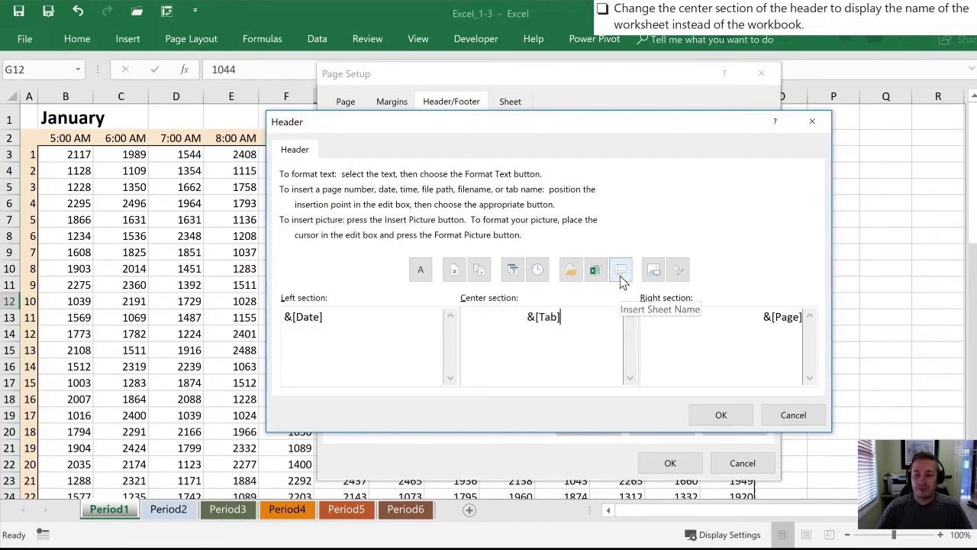
{"action": "left_click", "coordinate": [721, 415]}
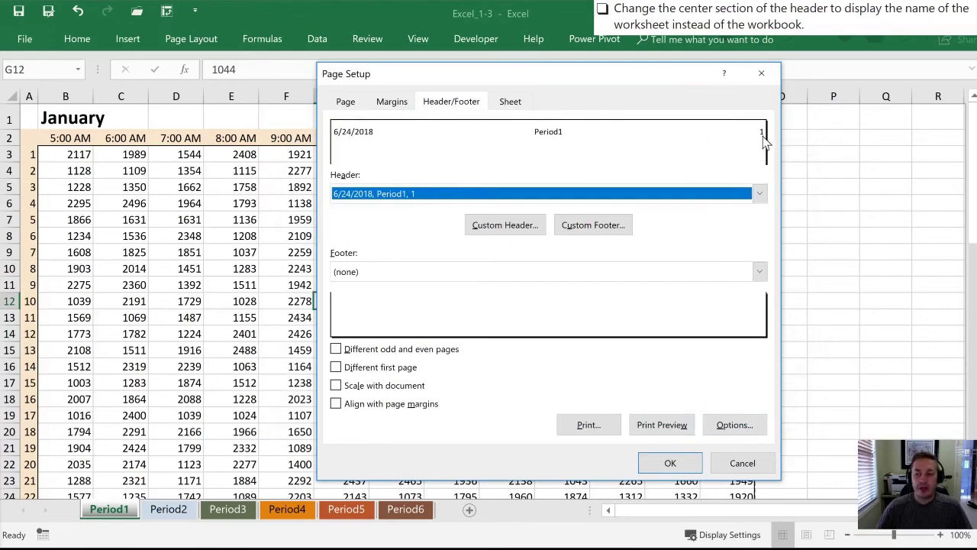
{"action": "left_click", "coordinate": [660, 427]}
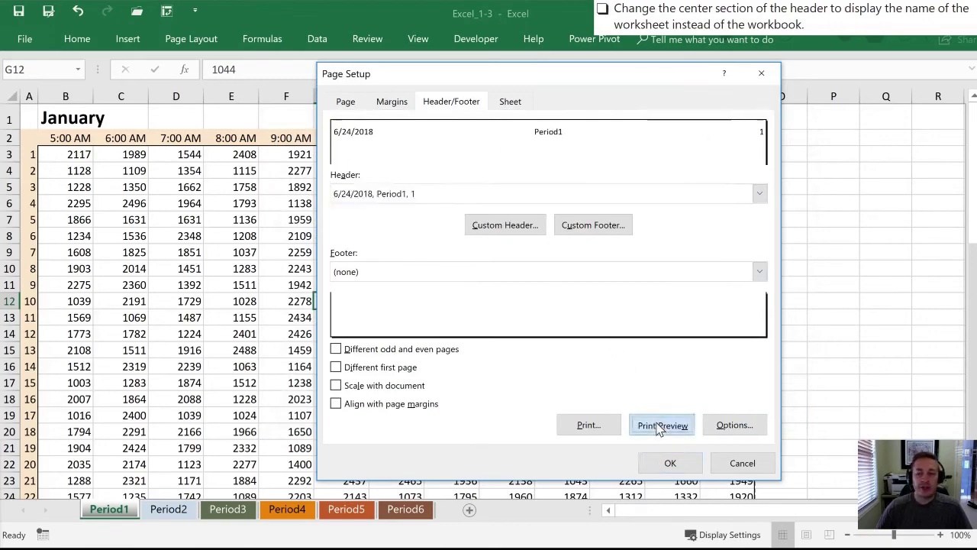